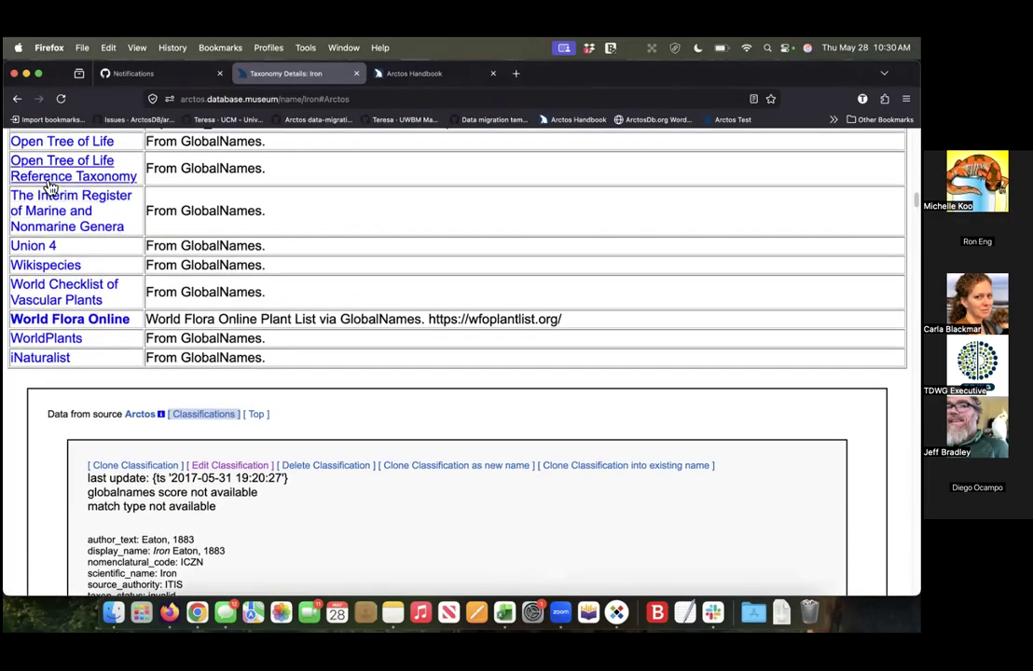
- Examine the World Flora Online classifications listed for the taxon name Iron
{"action": "left_click", "coordinate": [101, 326]}
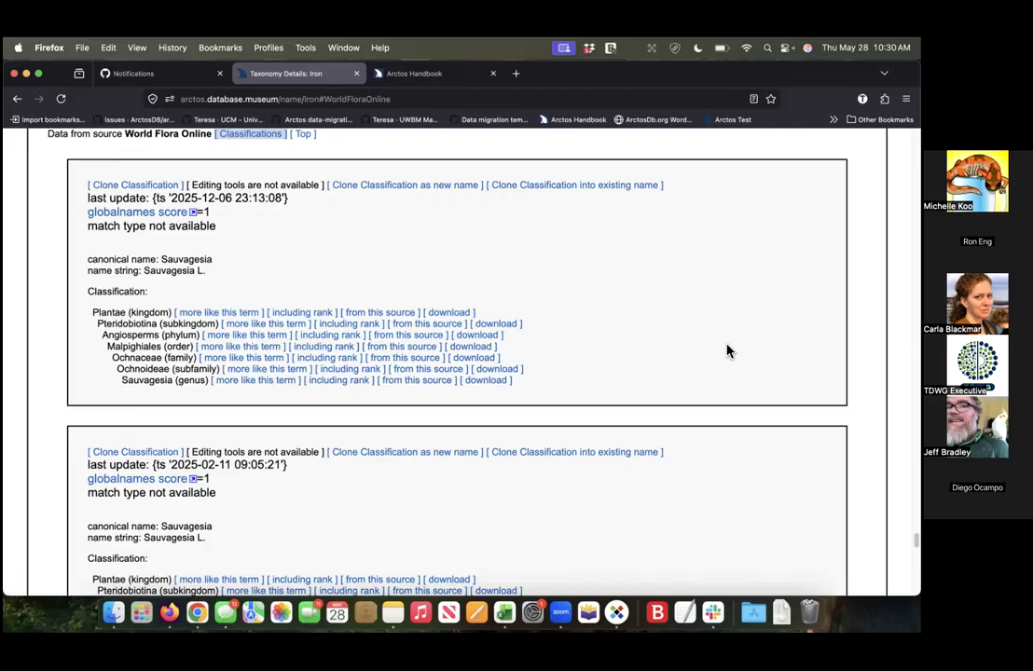
{"action": "scroll", "coordinate": [735, 356], "scroll_direction": "down", "scroll_amount": 5}
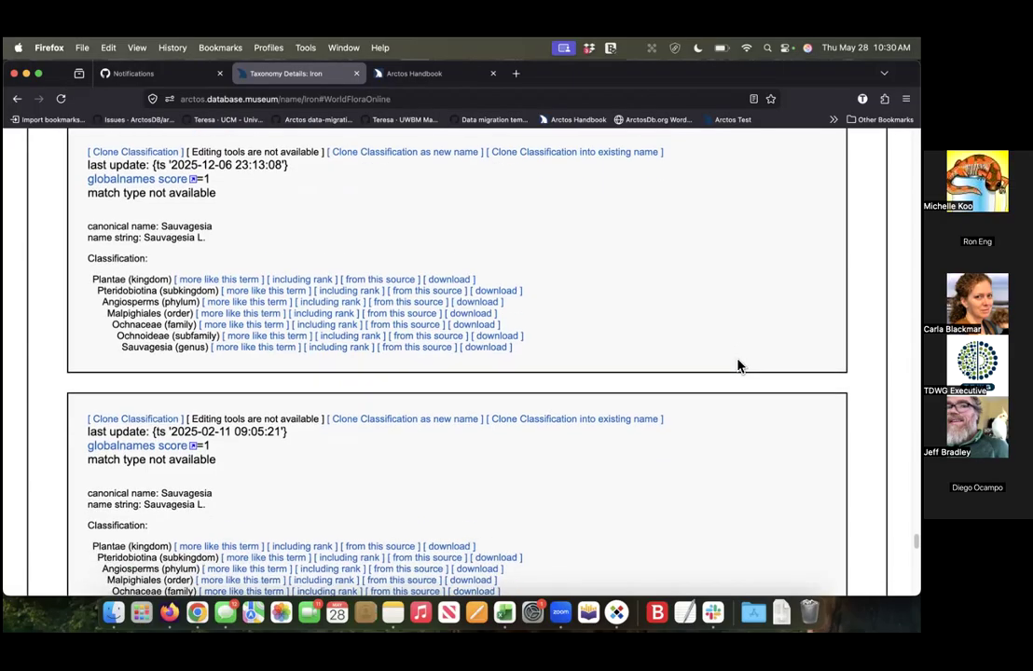
{"action": "scroll", "coordinate": [763, 377], "scroll_direction": "down", "scroll_amount": 8}
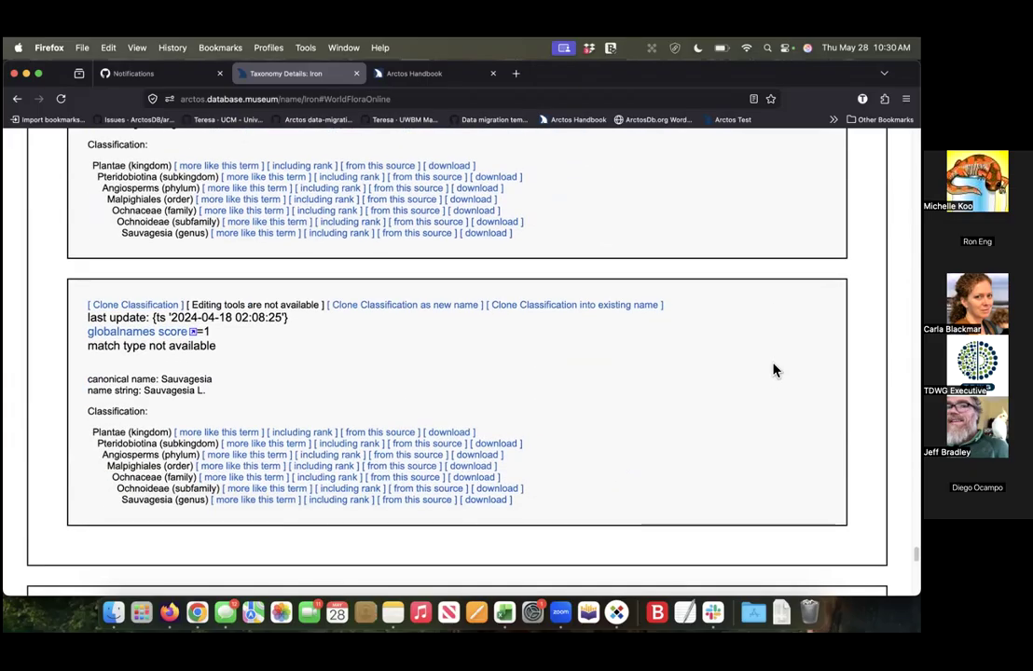
{"action": "scroll", "coordinate": [771, 375], "scroll_direction": "down", "scroll_amount": 2}
{"action": "scroll", "coordinate": [773, 370], "scroll_direction": "up", "scroll_amount": 14}
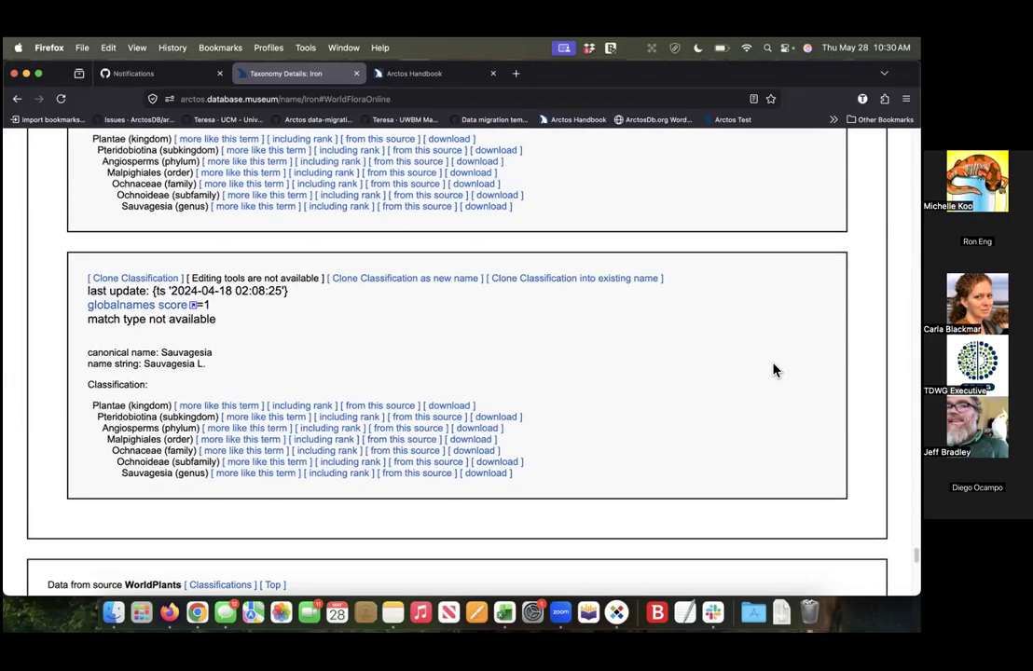
{"action": "scroll", "coordinate": [773, 370], "scroll_direction": "up", "scroll_amount": 6}
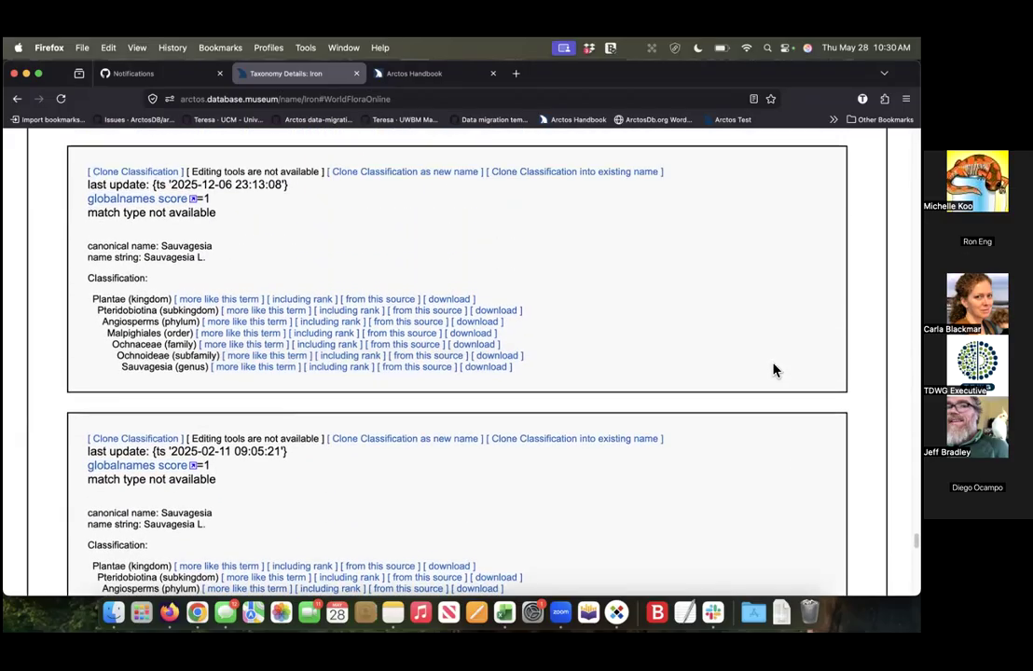
{"action": "scroll", "coordinate": [773, 370], "scroll_direction": "down", "scroll_amount": 6}
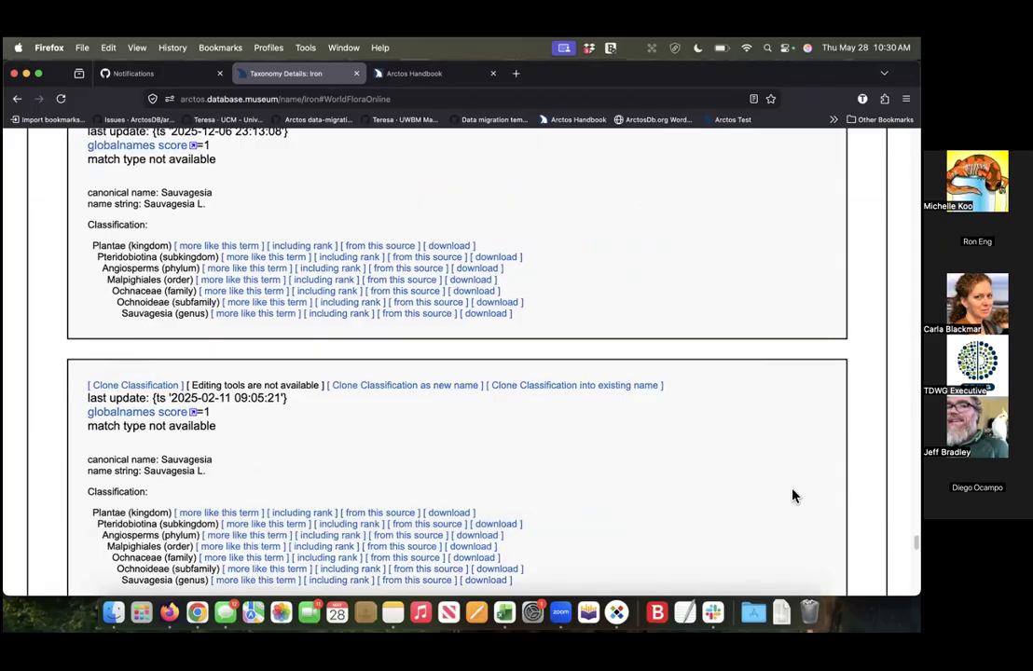
{"action": "scroll", "coordinate": [794, 493], "scroll_direction": "up", "scroll_amount": 3}
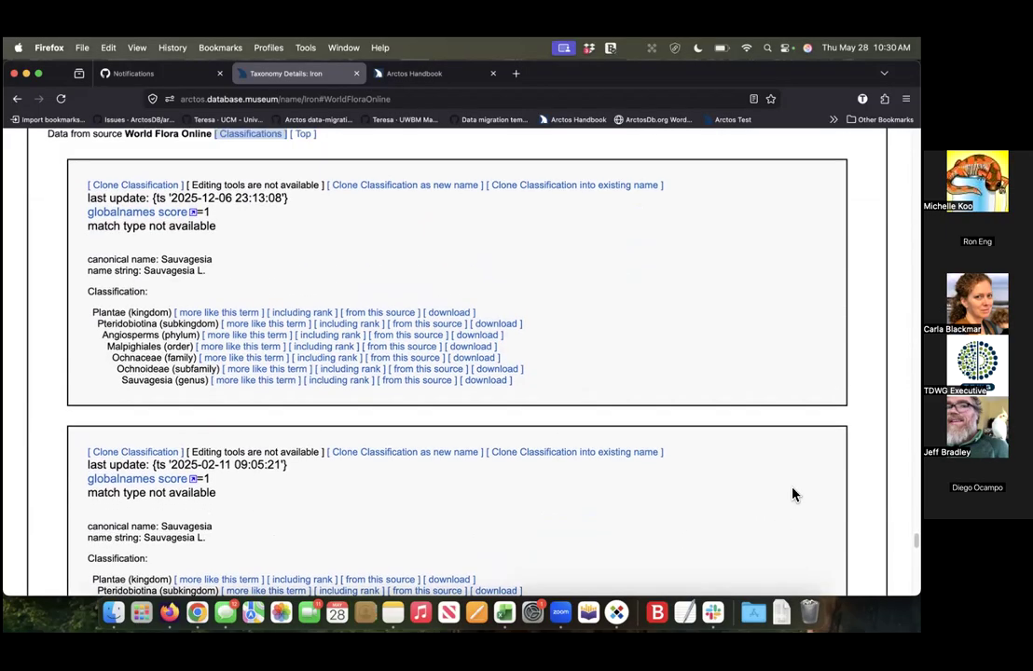
{"action": "scroll", "coordinate": [793, 494], "scroll_direction": "up", "scroll_amount": 1}
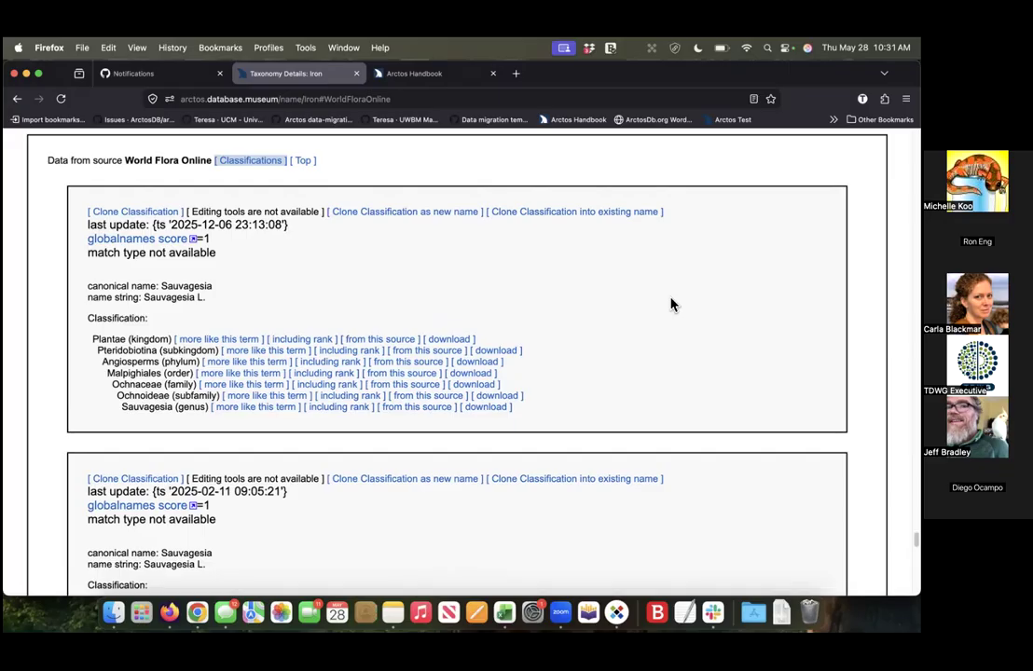
- Clone the first World Flora Online classification into the existing taxon name Iron with Arctos Plants as the source, and open it for editing
{"action": "left_click", "coordinate": [589, 219]}
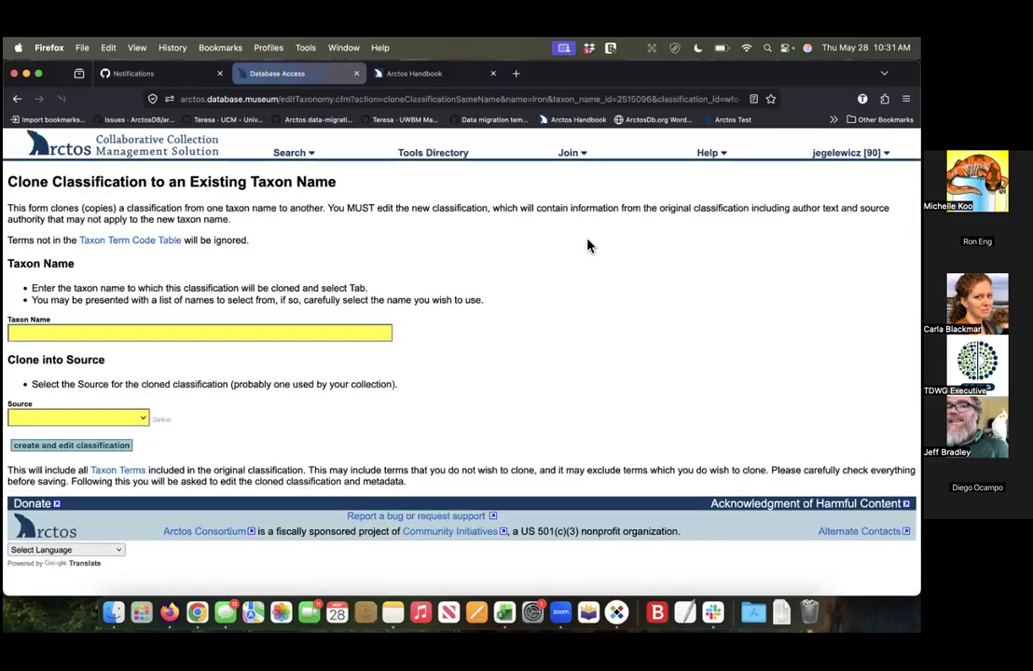
{"action": "left_click", "coordinate": [174, 337]}
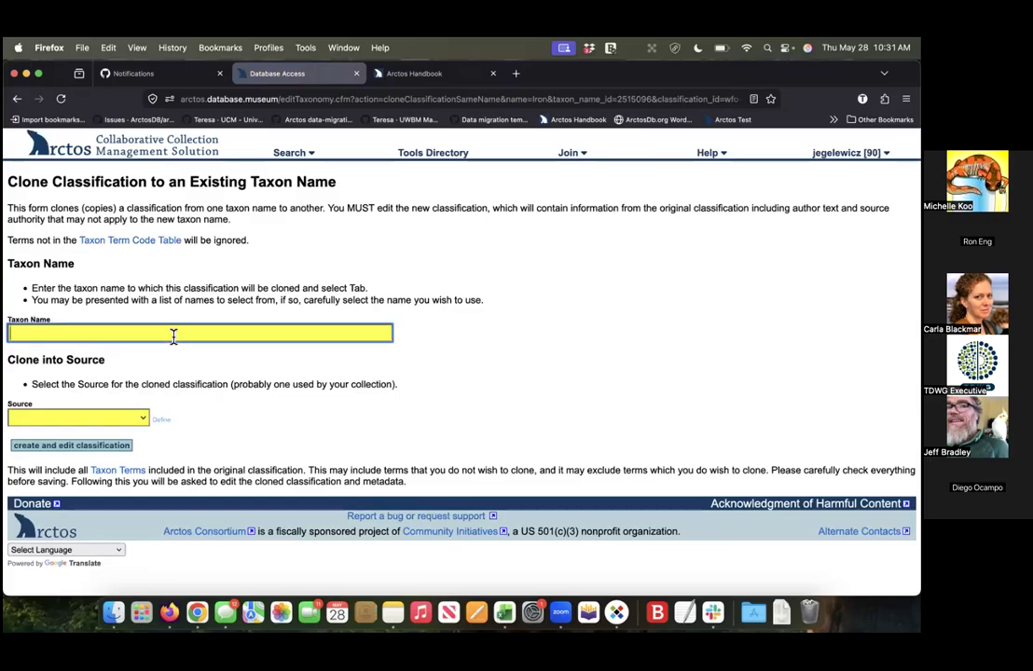
{"action": "type", "text": "Iron"}
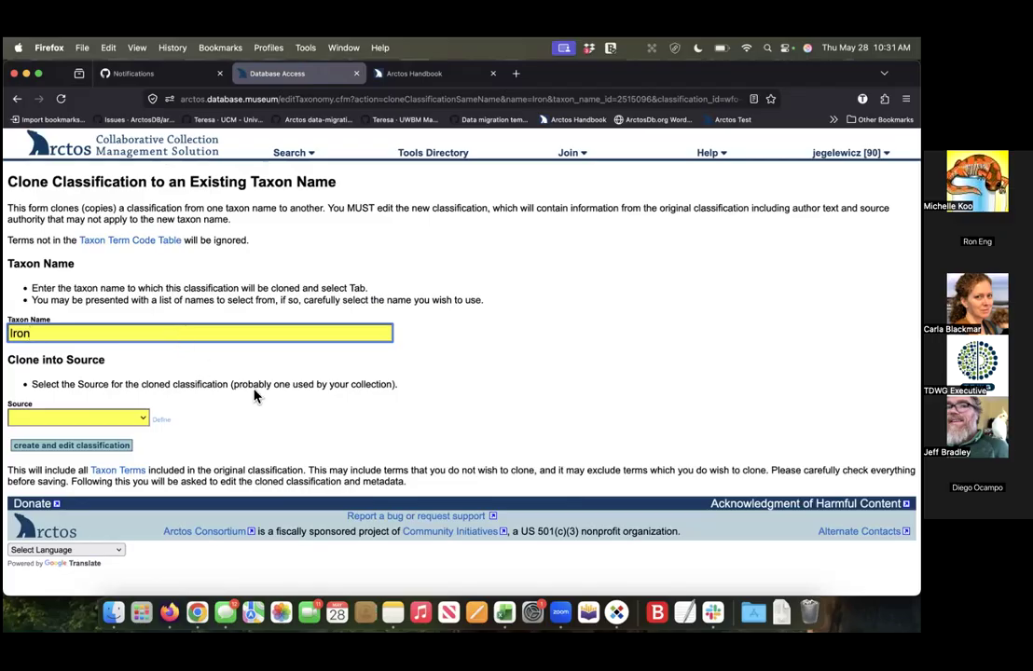
{"action": "left_click", "coordinate": [143, 423]}
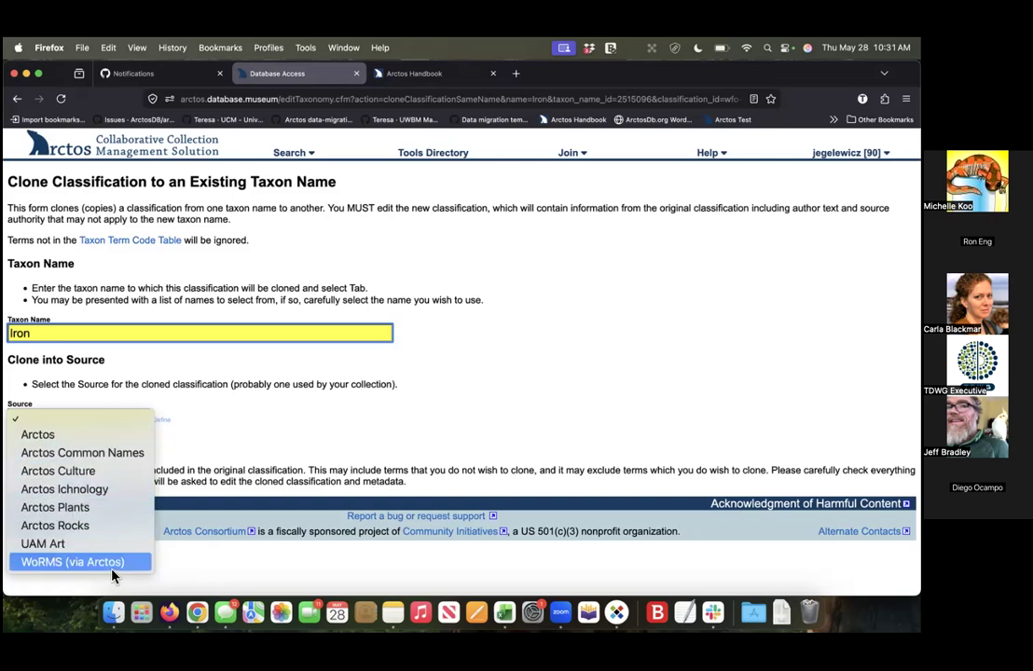
{"action": "left_click", "coordinate": [114, 516]}
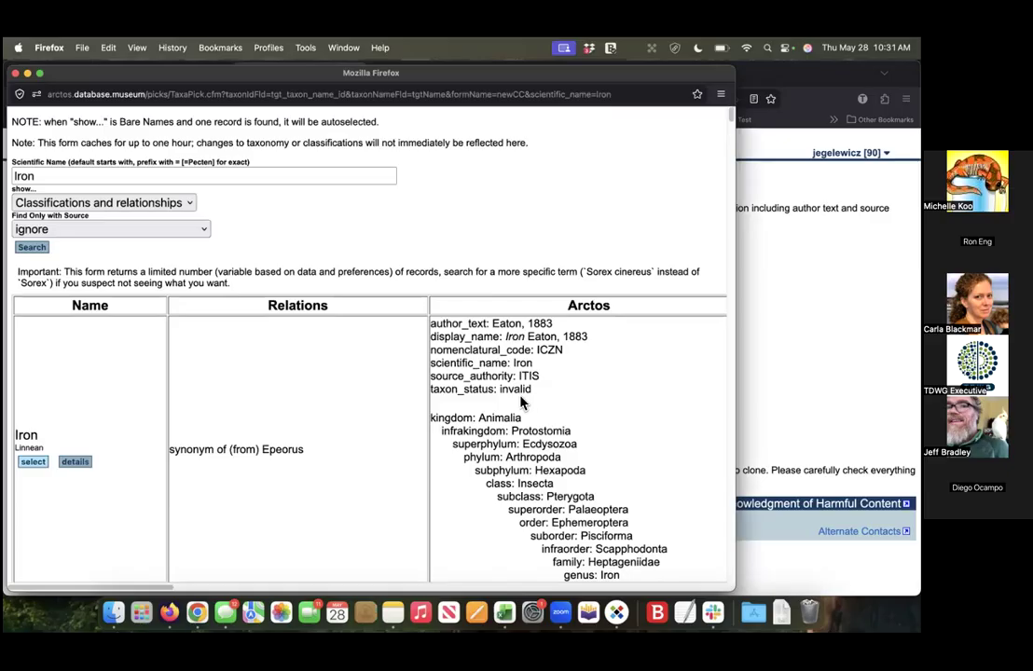
{"action": "left_click", "coordinate": [32, 463]}
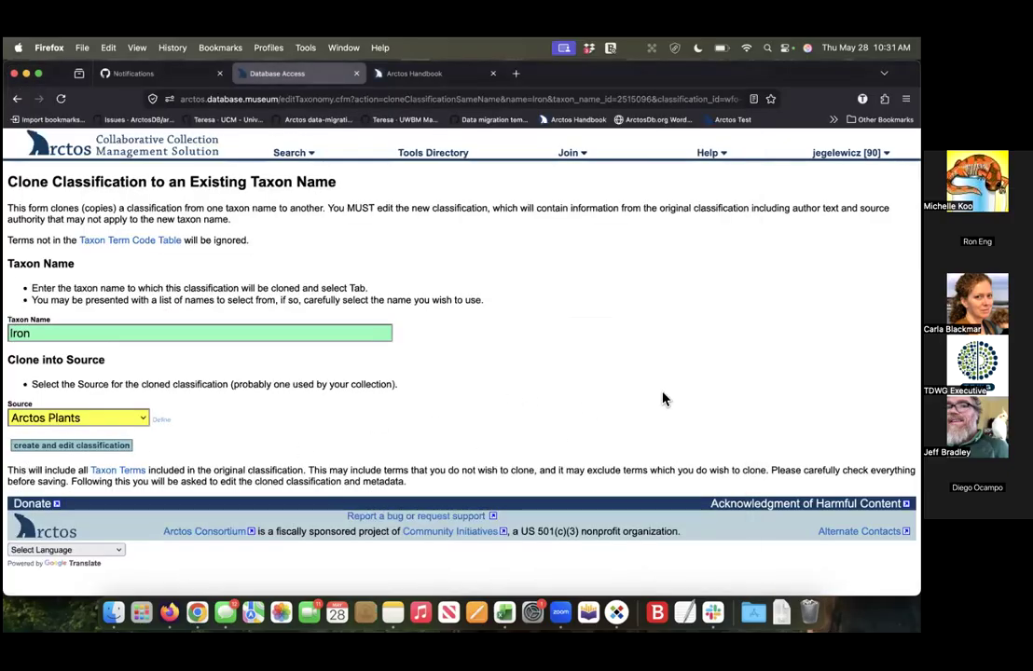
{"action": "left_click", "coordinate": [61, 451]}
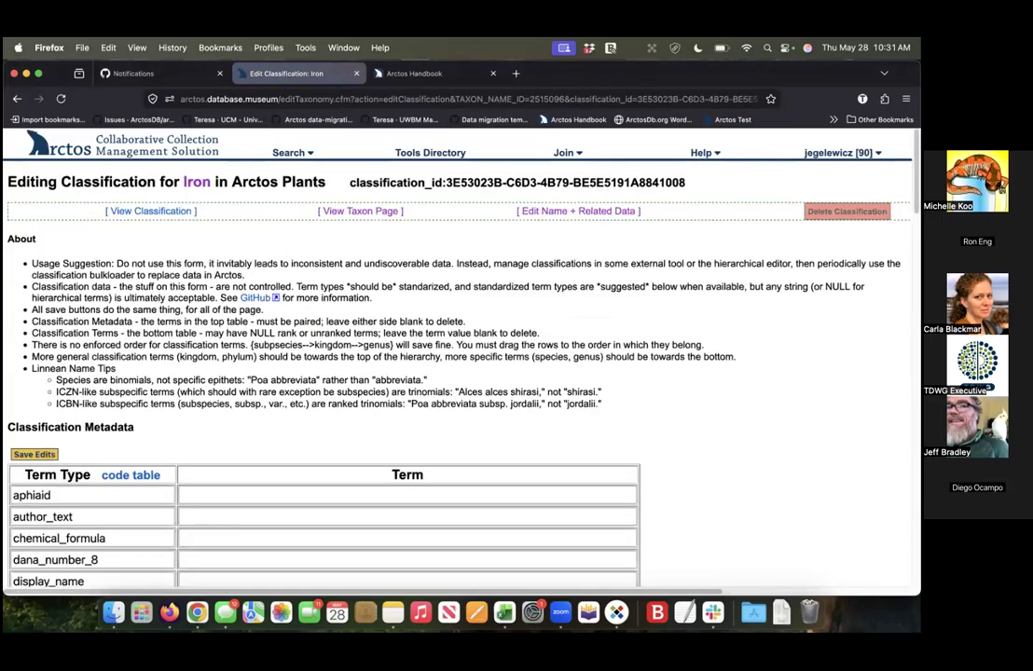
- Compare the metadata table with the classification terms copied into the cloned Iron classification
{"action": "scroll", "coordinate": [401, 373], "scroll_direction": "down", "scroll_amount": 10}
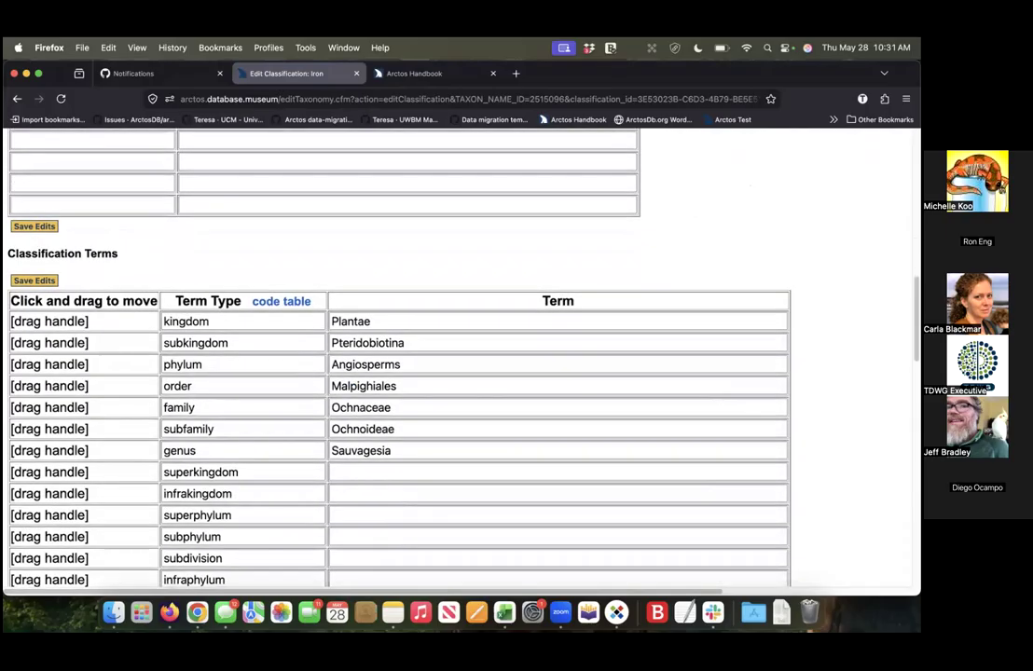
{"action": "scroll", "coordinate": [401, 373], "scroll_direction": "up", "scroll_amount": 5}
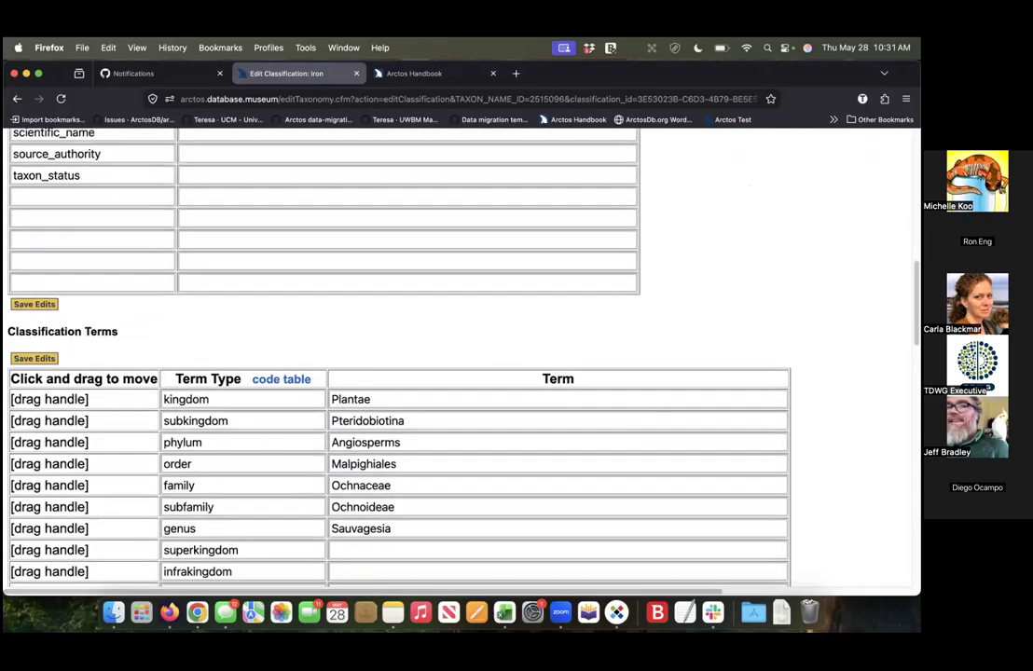
{"action": "scroll", "coordinate": [322, 355], "scroll_direction": "up", "scroll_amount": 5}
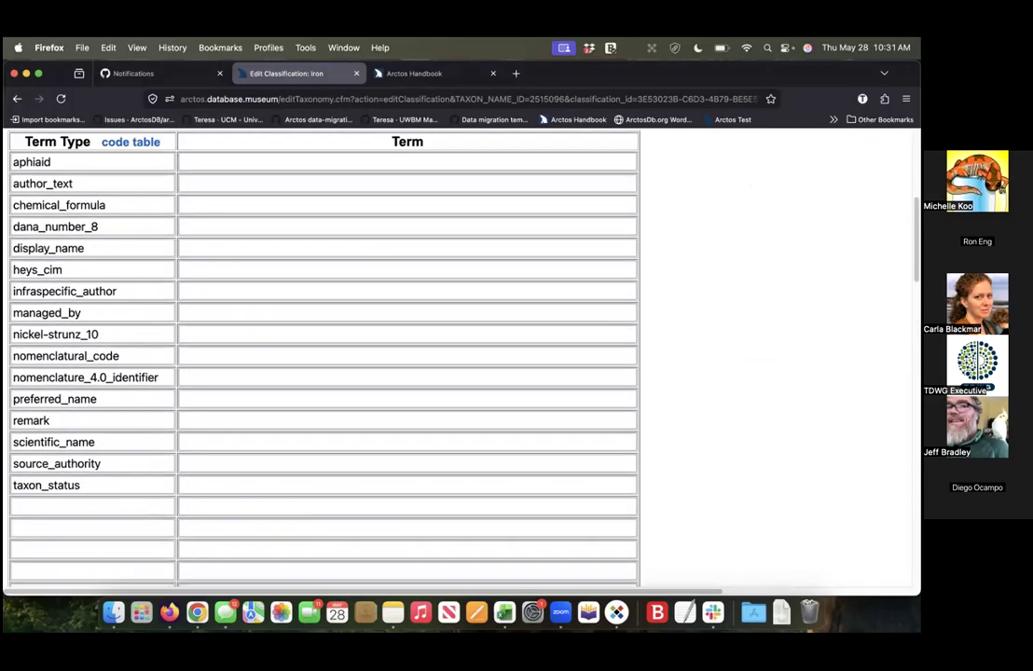
{"action": "scroll", "coordinate": [449, 455], "scroll_direction": "down", "scroll_amount": 9}
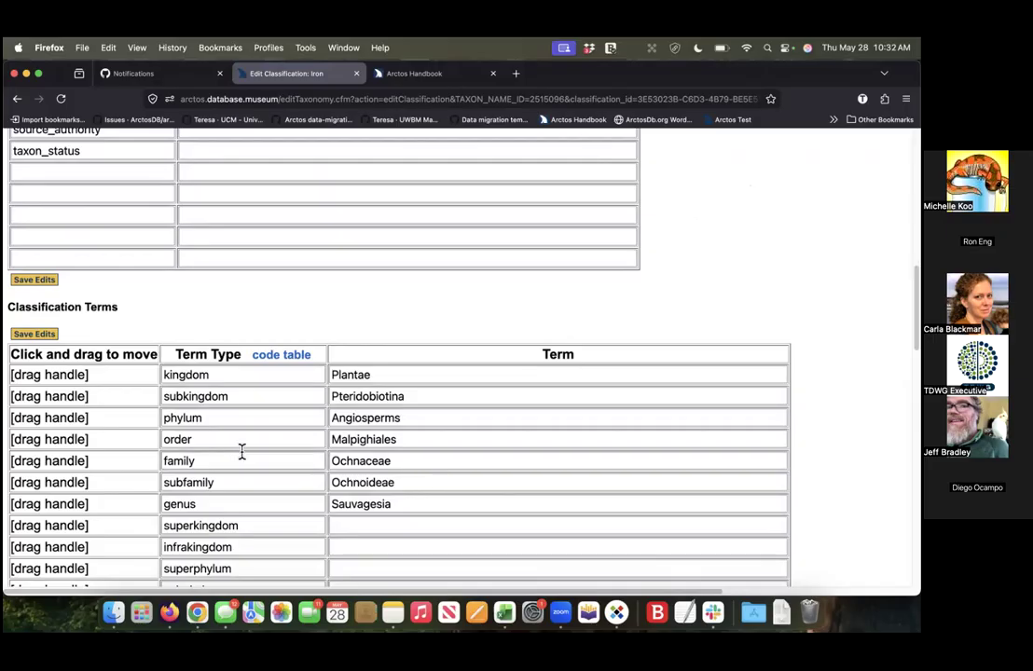
{"action": "scroll", "coordinate": [399, 364], "scroll_direction": "up", "scroll_amount": 9}
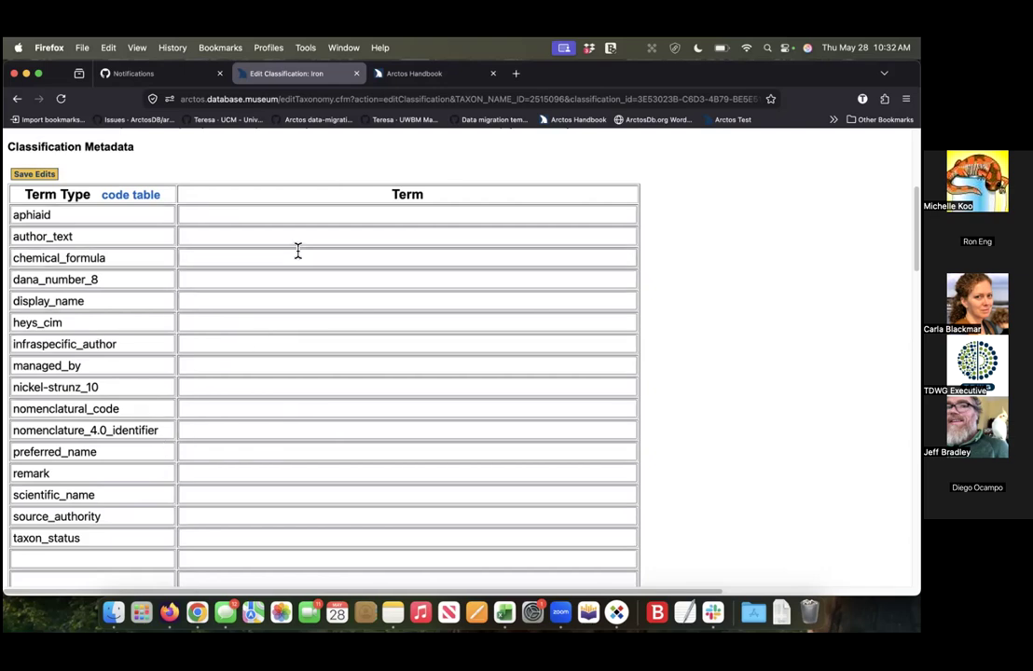
- Go through the metadata fields needing entries: author_text, display_name, nomenclatural_code and source_authority
{"action": "left_click", "coordinate": [239, 241]}
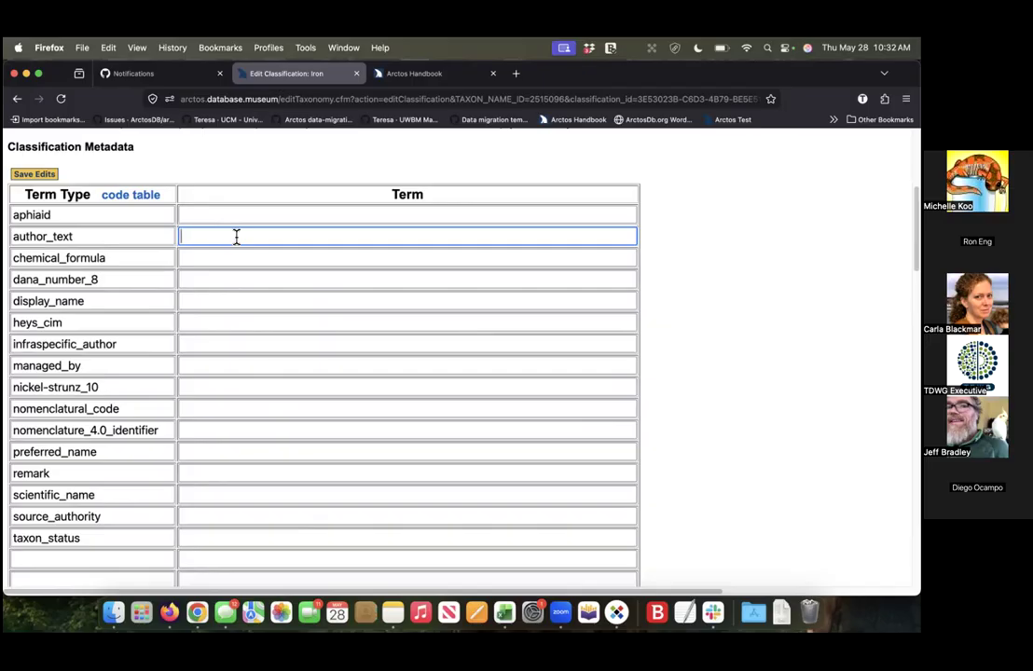
{"action": "left_click", "coordinate": [229, 306]}
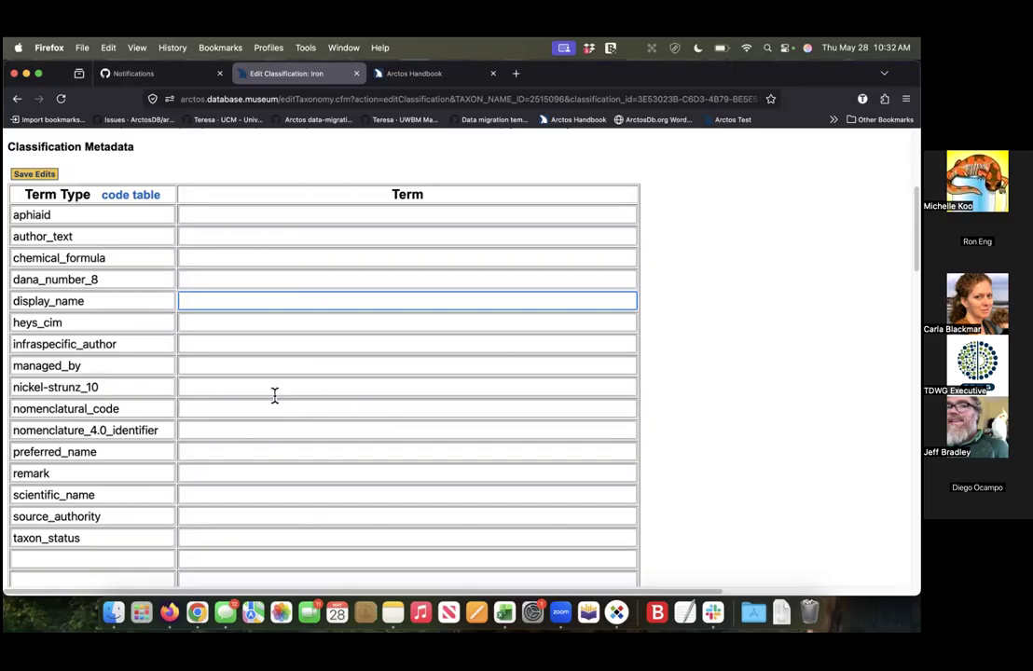
{"action": "left_click", "coordinate": [308, 411]}
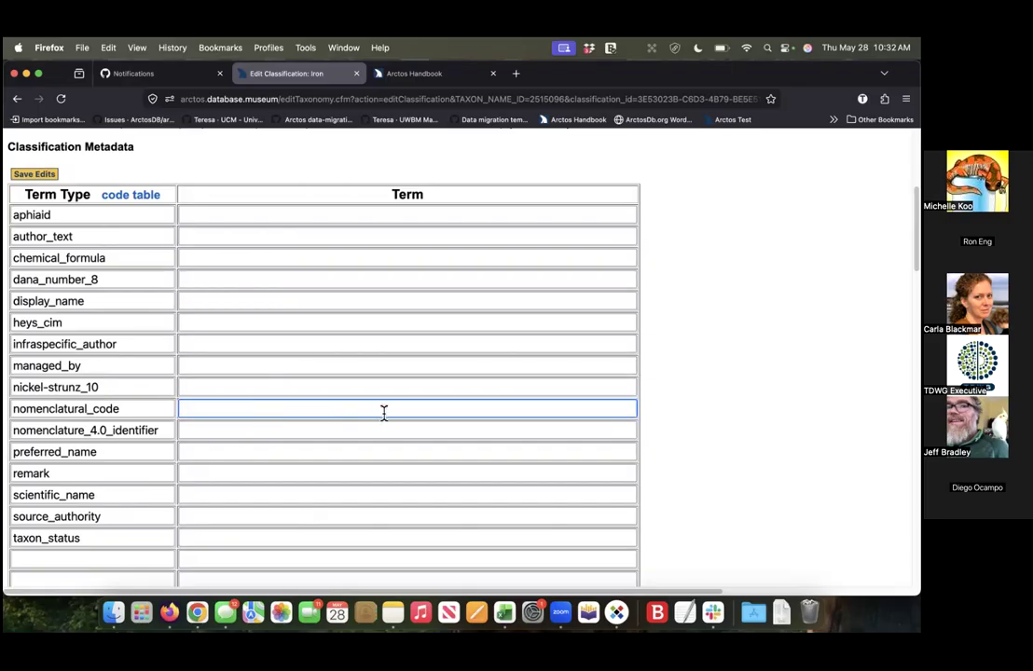
{"action": "scroll", "coordinate": [252, 466], "scroll_direction": "down", "scroll_amount": 1}
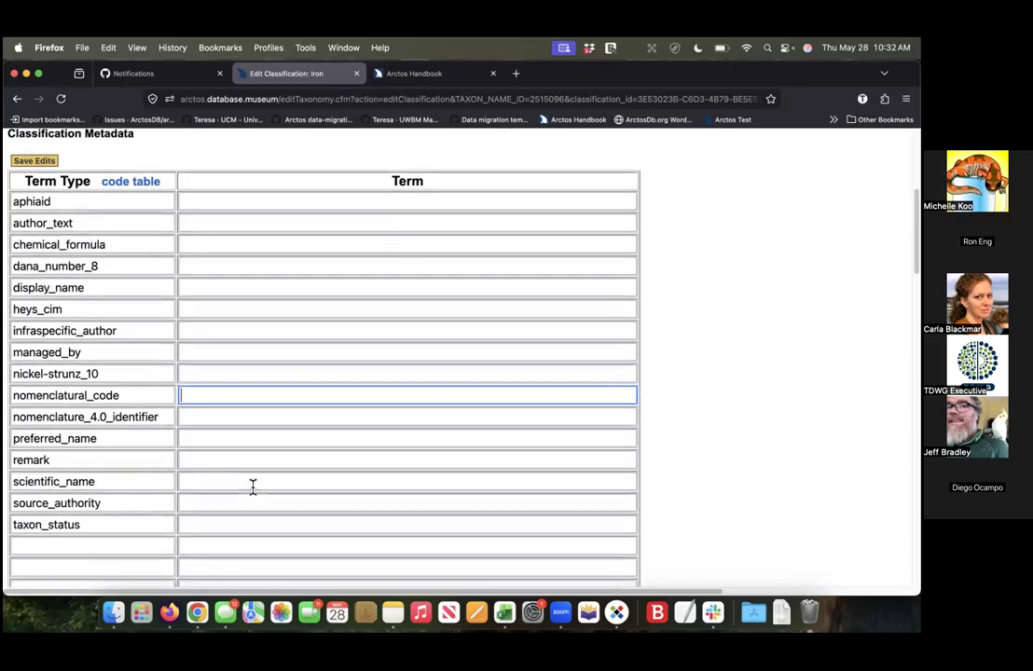
{"action": "left_click", "coordinate": [461, 498]}
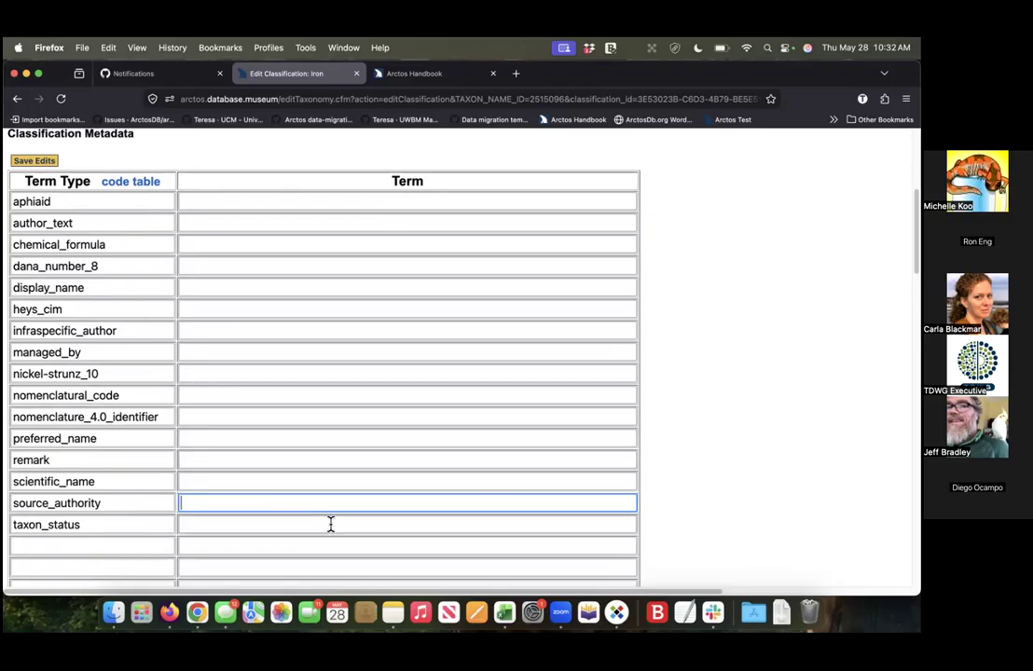
- Review the editing instructions and the reorderable rows of the Classification Terms table
{"action": "scroll", "coordinate": [426, 482], "scroll_direction": "up", "scroll_amount": 5}
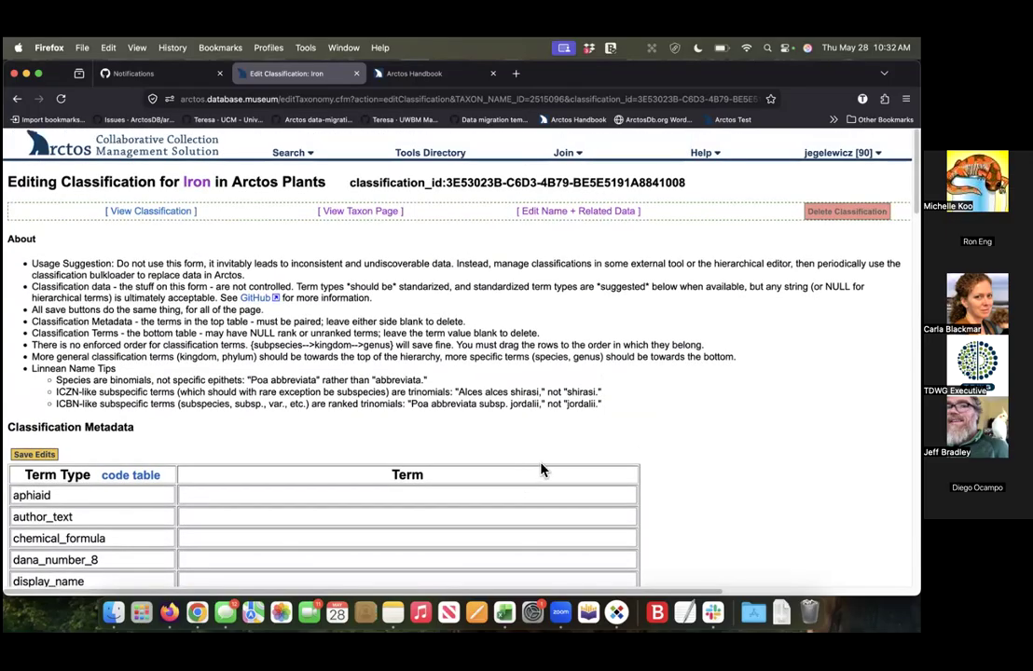
{"action": "scroll", "coordinate": [709, 439], "scroll_direction": "down", "scroll_amount": 5}
{"action": "scroll", "coordinate": [770, 443], "scroll_direction": "down", "scroll_amount": 5}
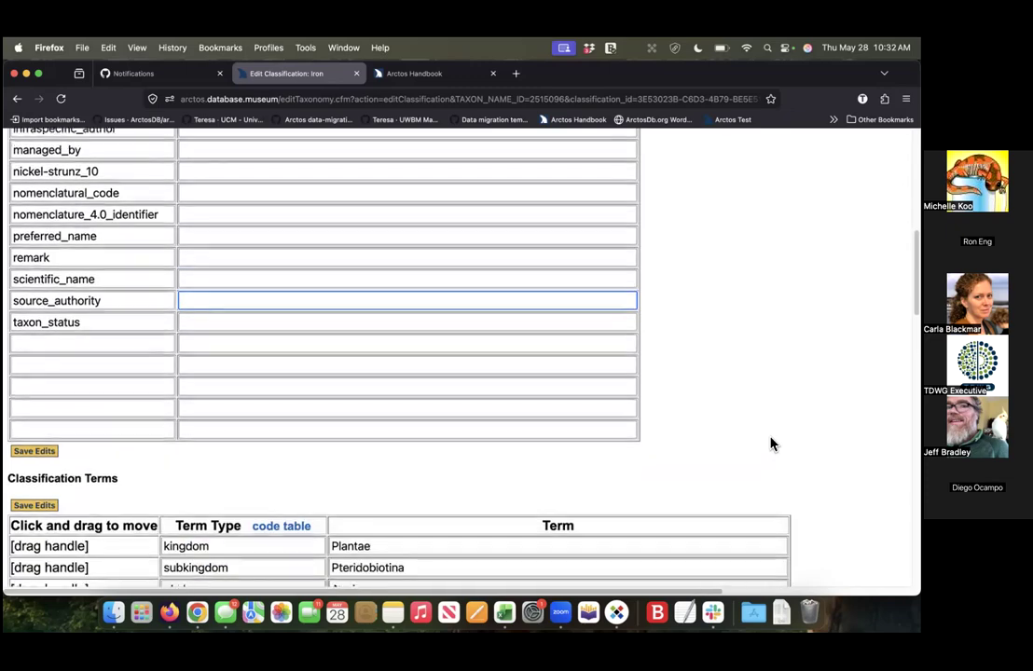
{"action": "scroll", "coordinate": [774, 438], "scroll_direction": "down", "scroll_amount": 8}
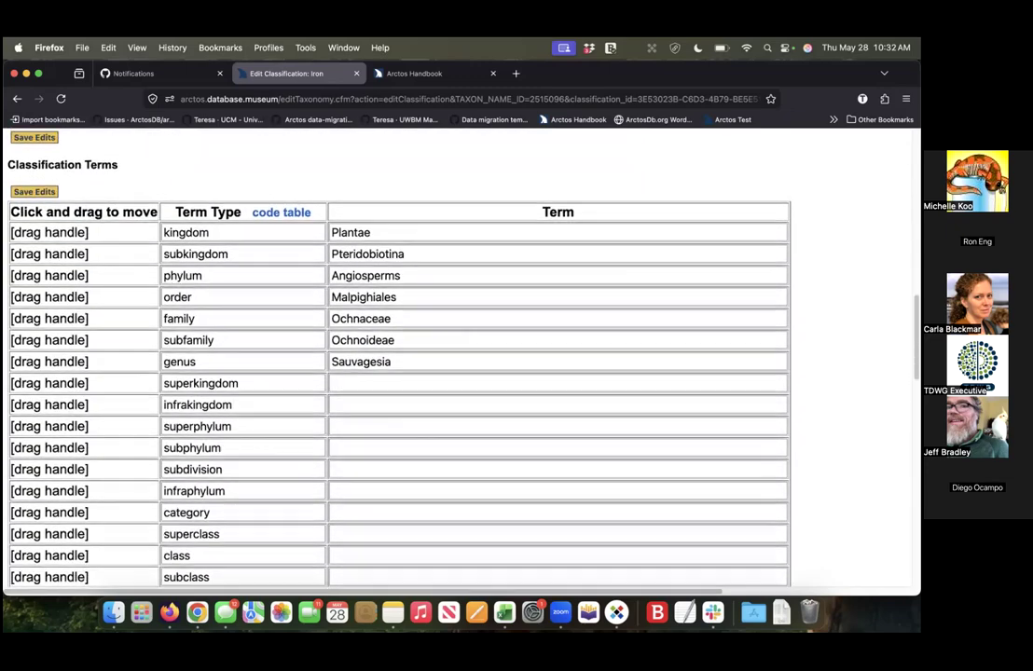
{"action": "scroll", "coordinate": [695, 385], "scroll_direction": "up", "scroll_amount": 1}
{"action": "mouse_move", "coordinate": [46, 456]}
{"action": "left_mouse_down"}
{"action": "mouse_move", "coordinate": [44, 434]}
{"action": "mouse_move", "coordinate": [47, 451]}
{"action": "left_mouse_up"}
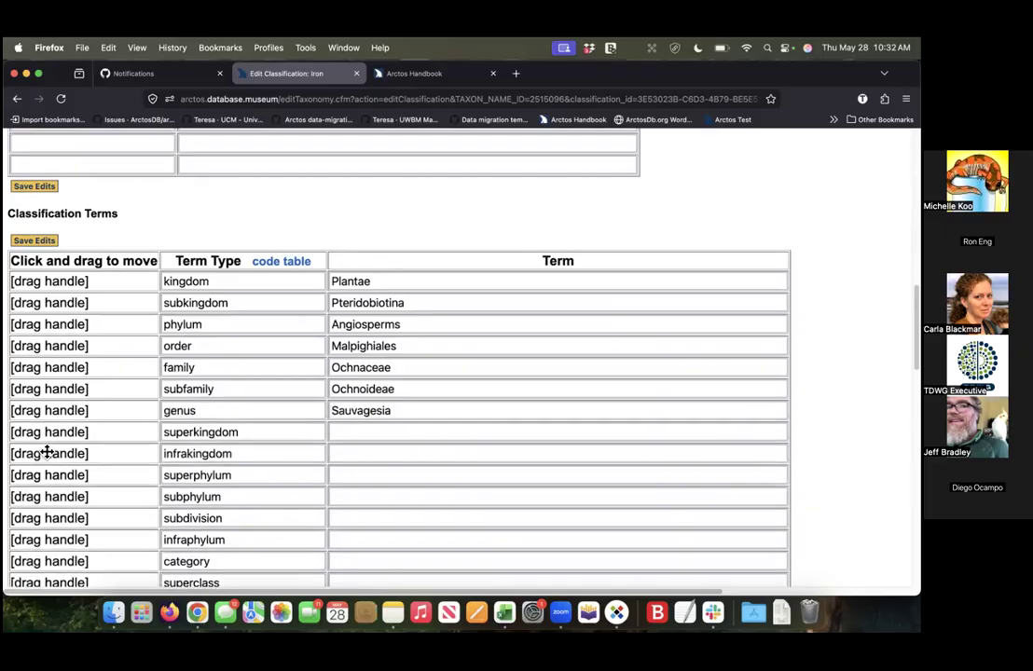
{"action": "scroll", "coordinate": [597, 481], "scroll_direction": "up", "scroll_amount": 10}
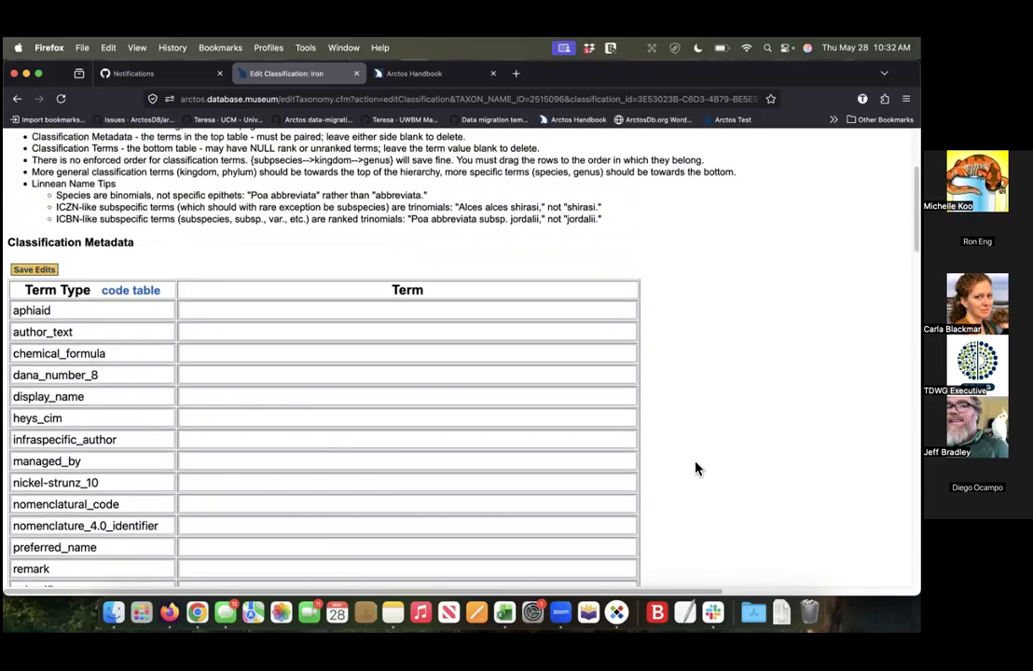
{"action": "scroll", "coordinate": [697, 469], "scroll_direction": "up", "scroll_amount": 4}
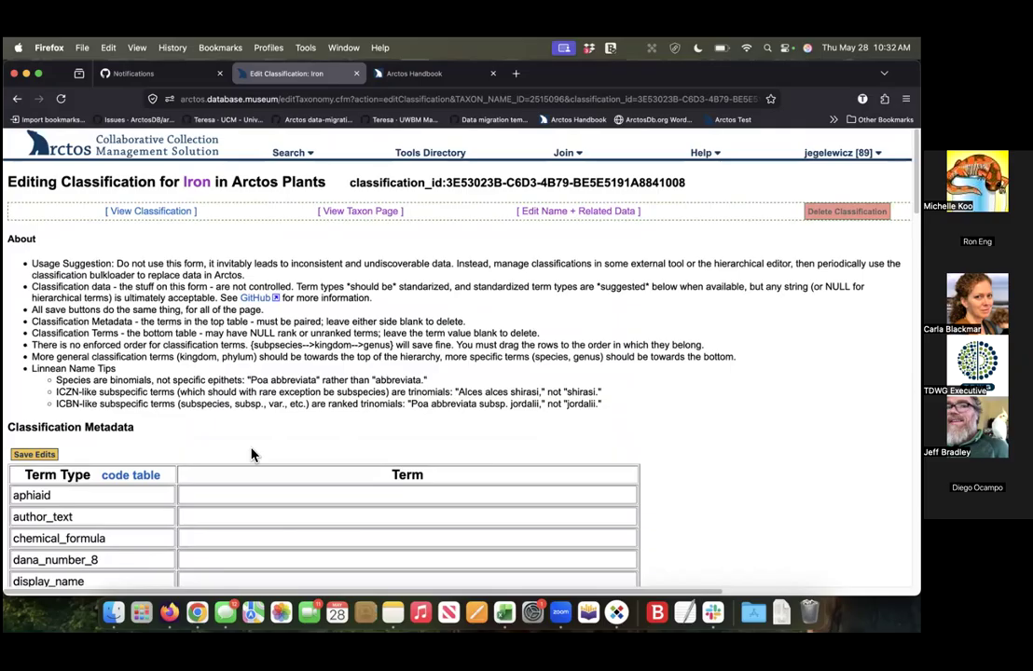
- Switch to the slide presentation and advance to the Batch tools slide on creating taxon names
{"action": "key", "text": "ctrl+Right"}
{"action": "key", "text": "Right"}
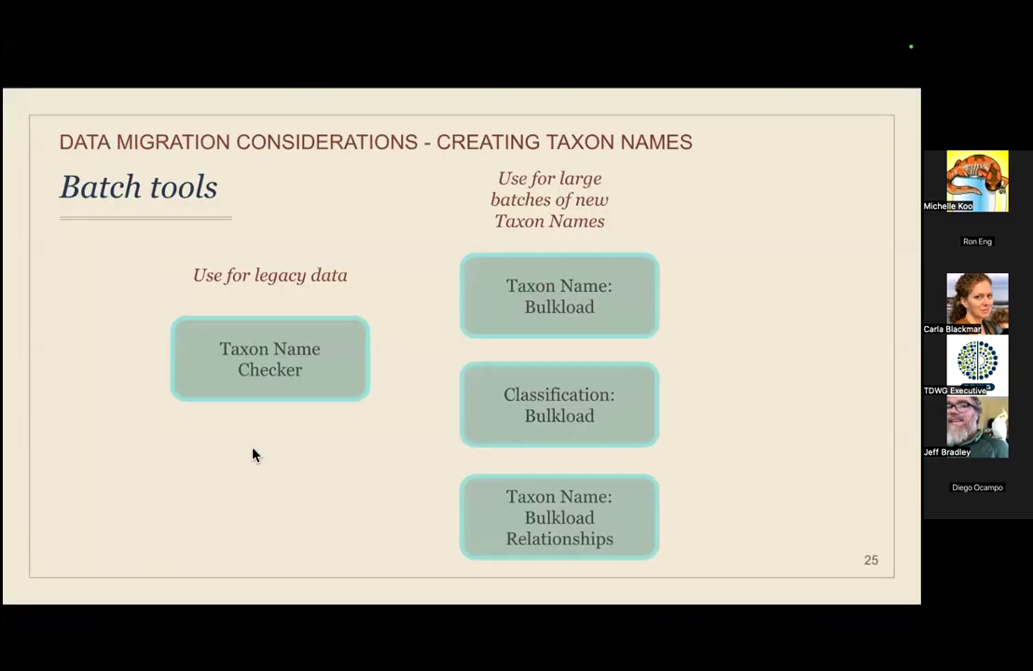